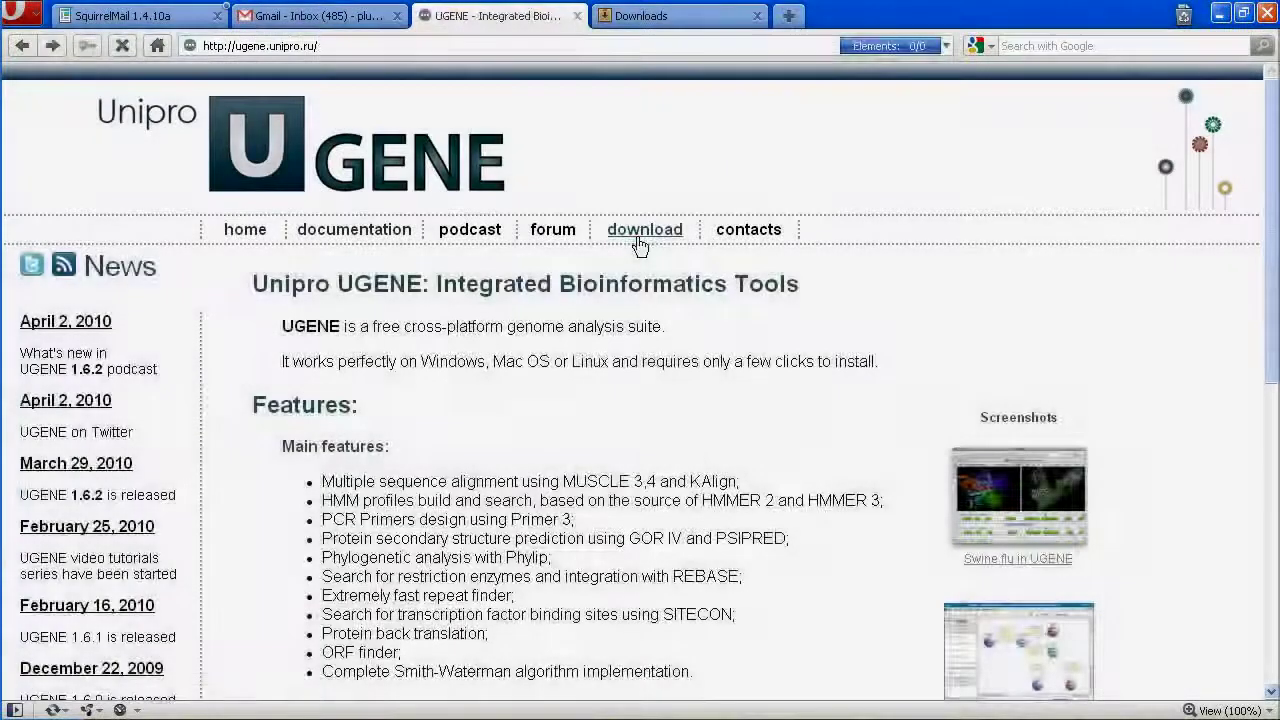
- Download and run the UGENE 1.6.2 Windows installer from ugene.unipro.ru
{"action": "left_click", "coordinate": [640, 246]}
{"action": "left_click", "coordinate": [1063, 544]}
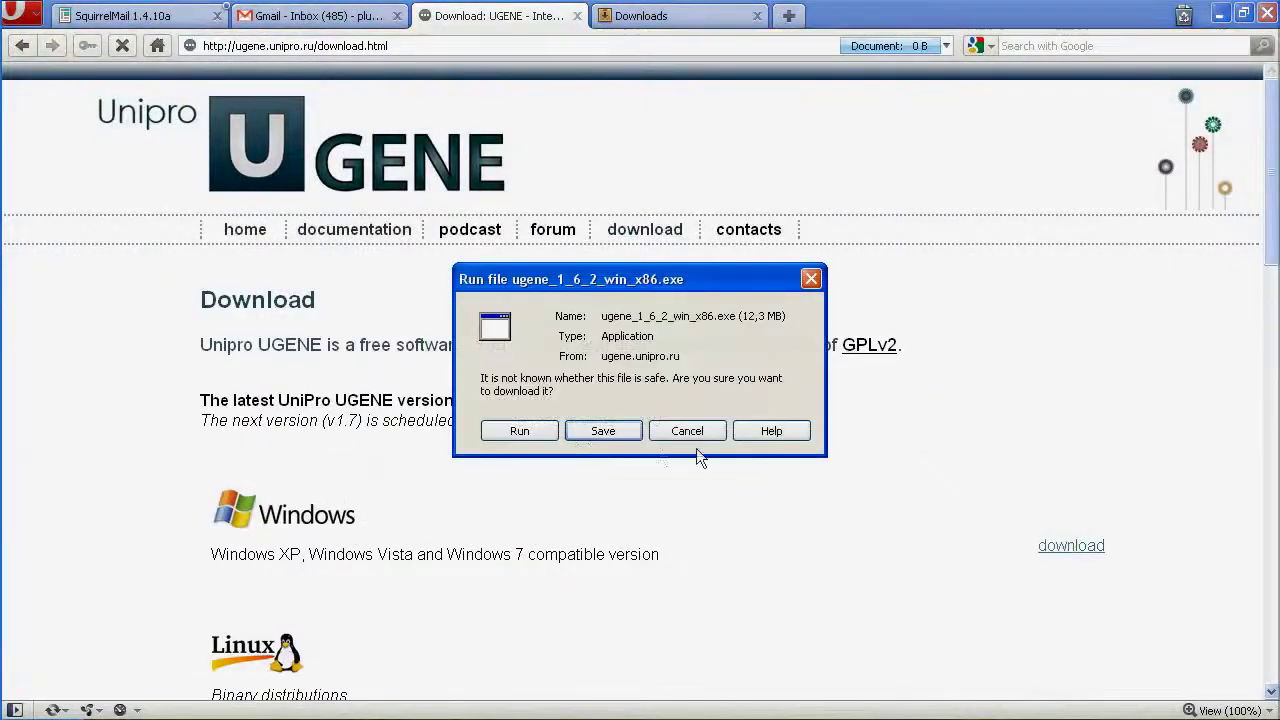
{"action": "left_click", "coordinate": [539, 431]}
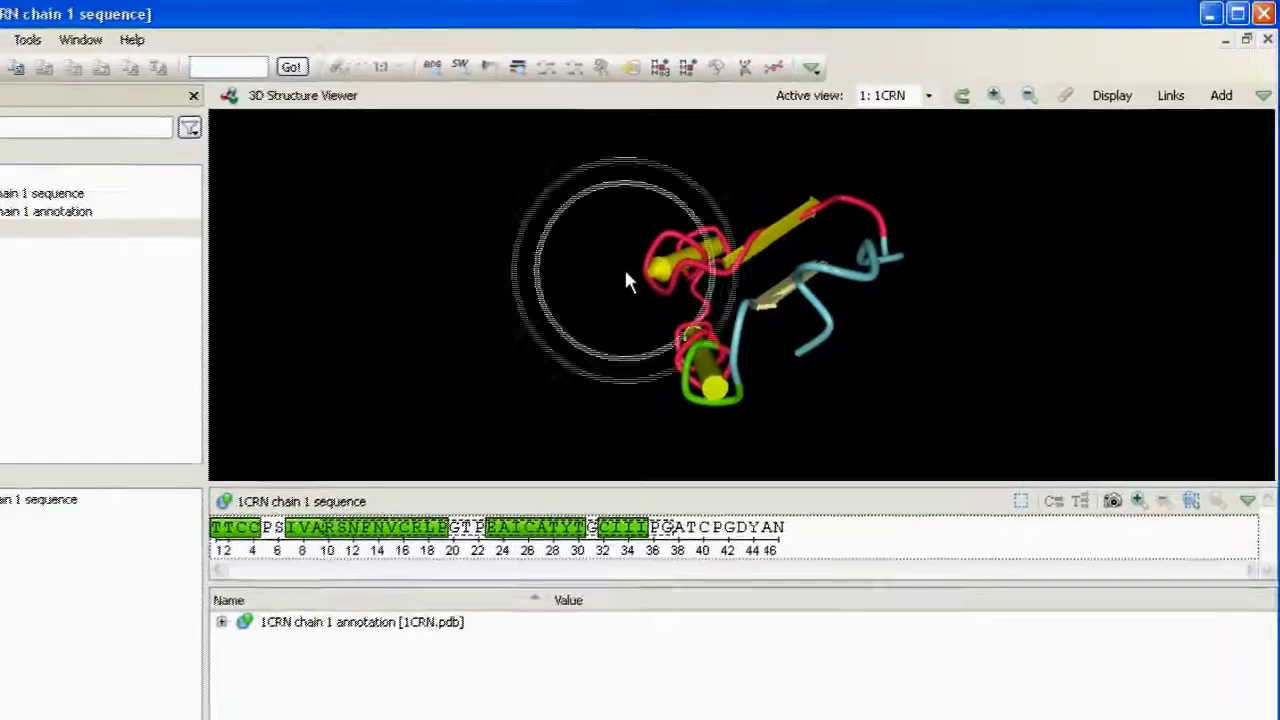
{"action": "left_click_drag", "start_coordinate": [626, 274], "coordinate": [566, 223]}
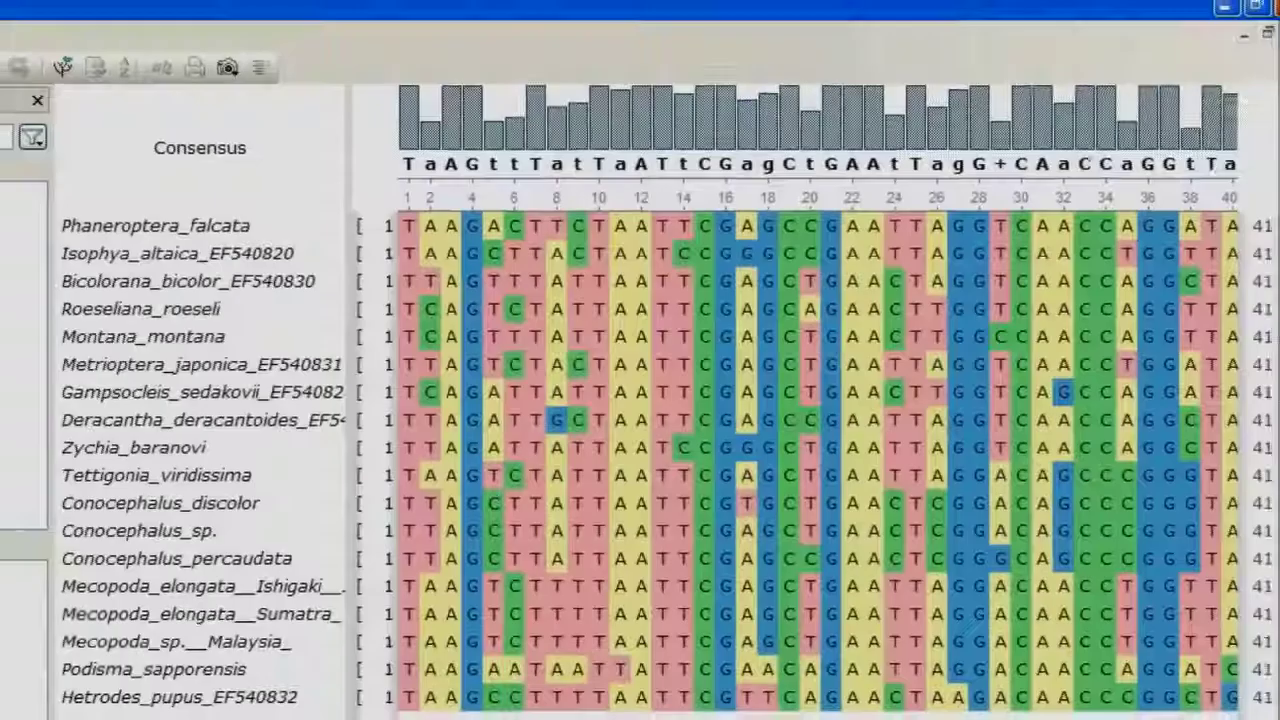
{"action": "scroll", "coordinate": [800, 450], "scroll_direction": "right", "scroll_amount": 10}
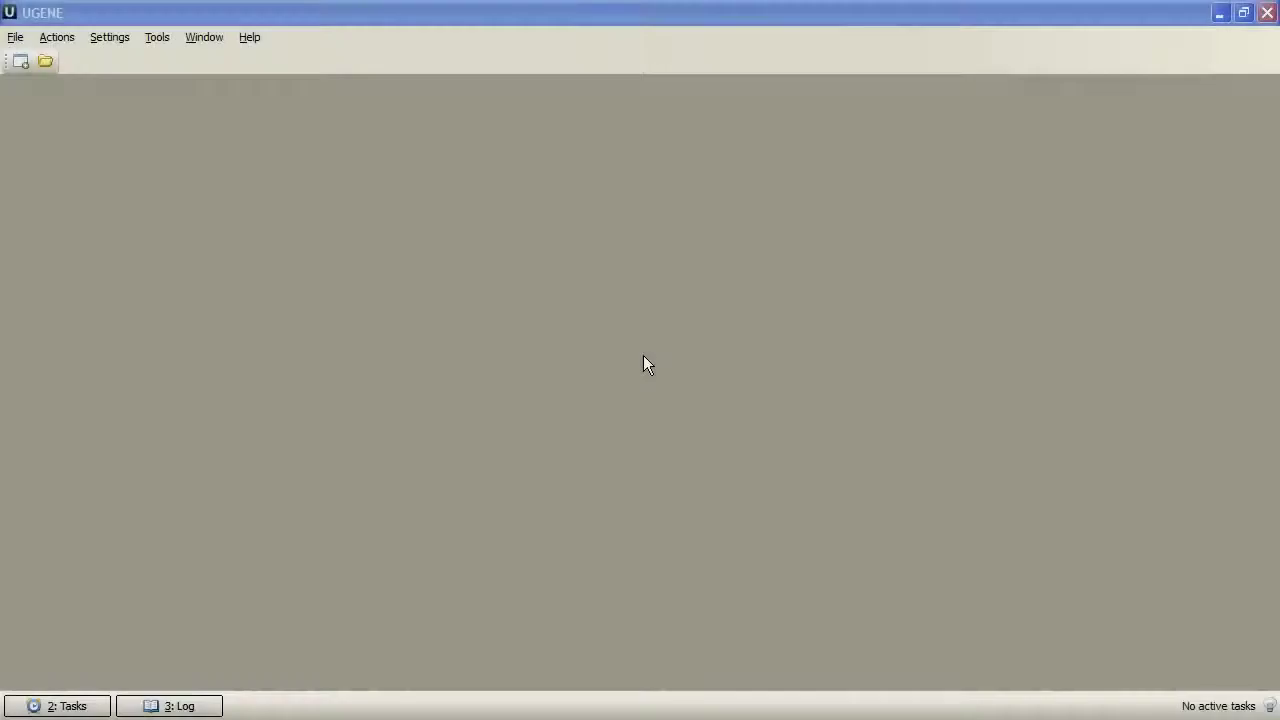
{"action": "left_click", "coordinate": [643, 357]}
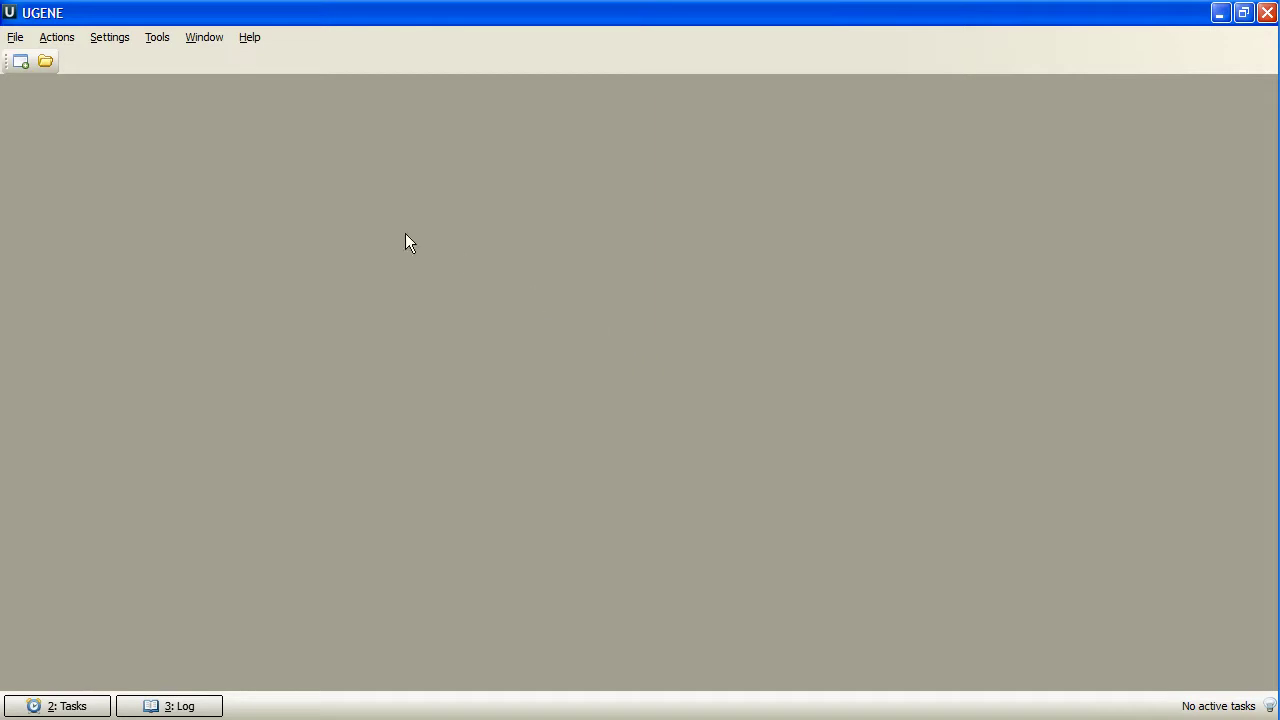
- Open human_T1.fa from the FASTA samples folder
{"action": "left_click", "coordinate": [47, 61]}
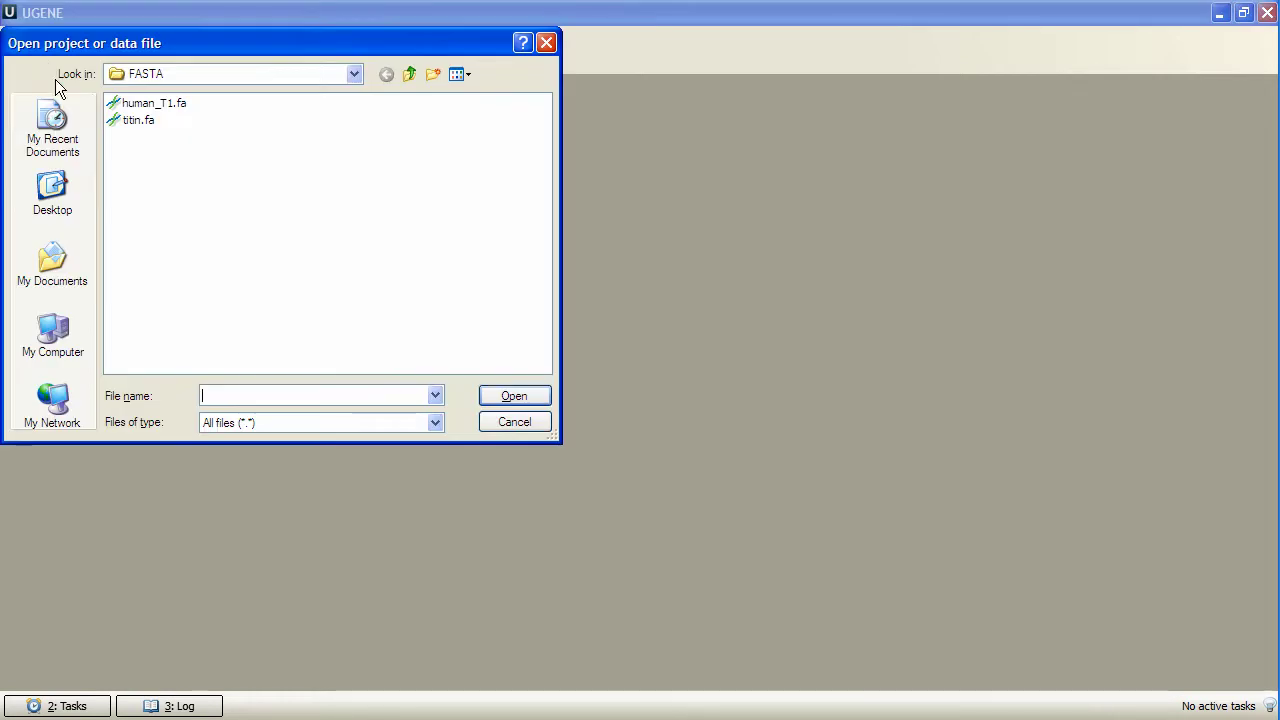
{"action": "left_click", "coordinate": [135, 104]}
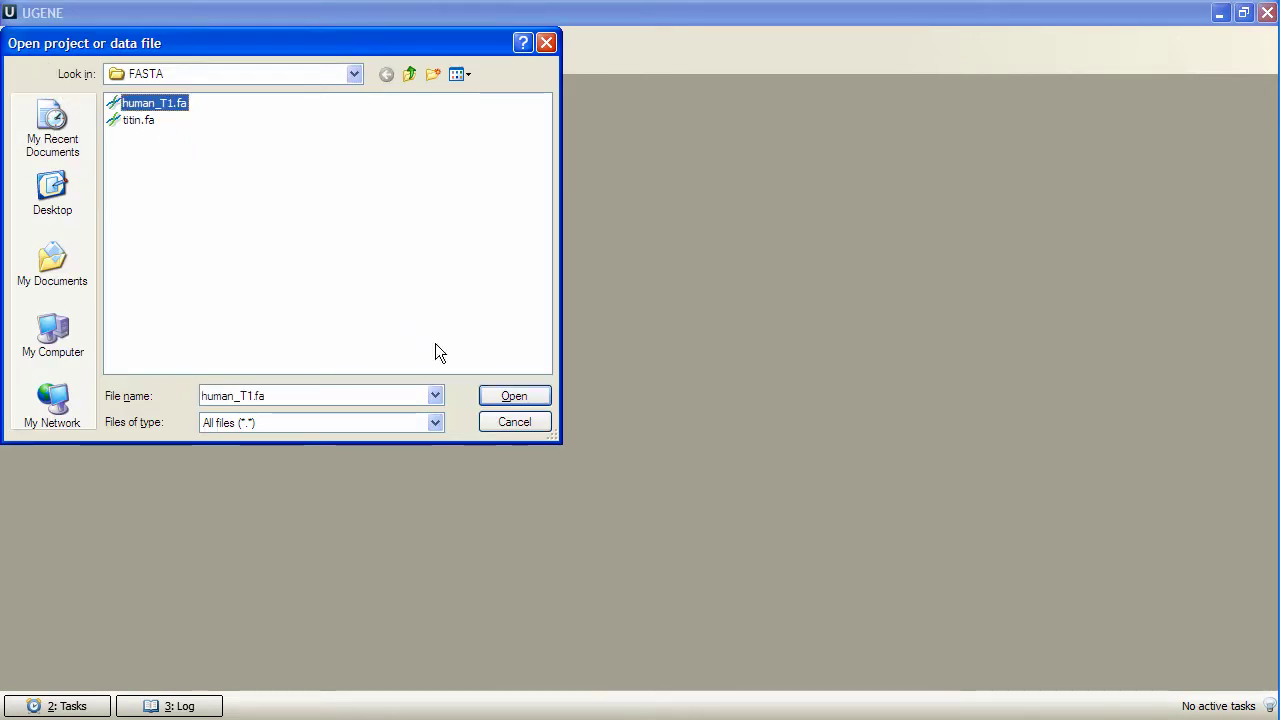
{"action": "left_click", "coordinate": [494, 395]}
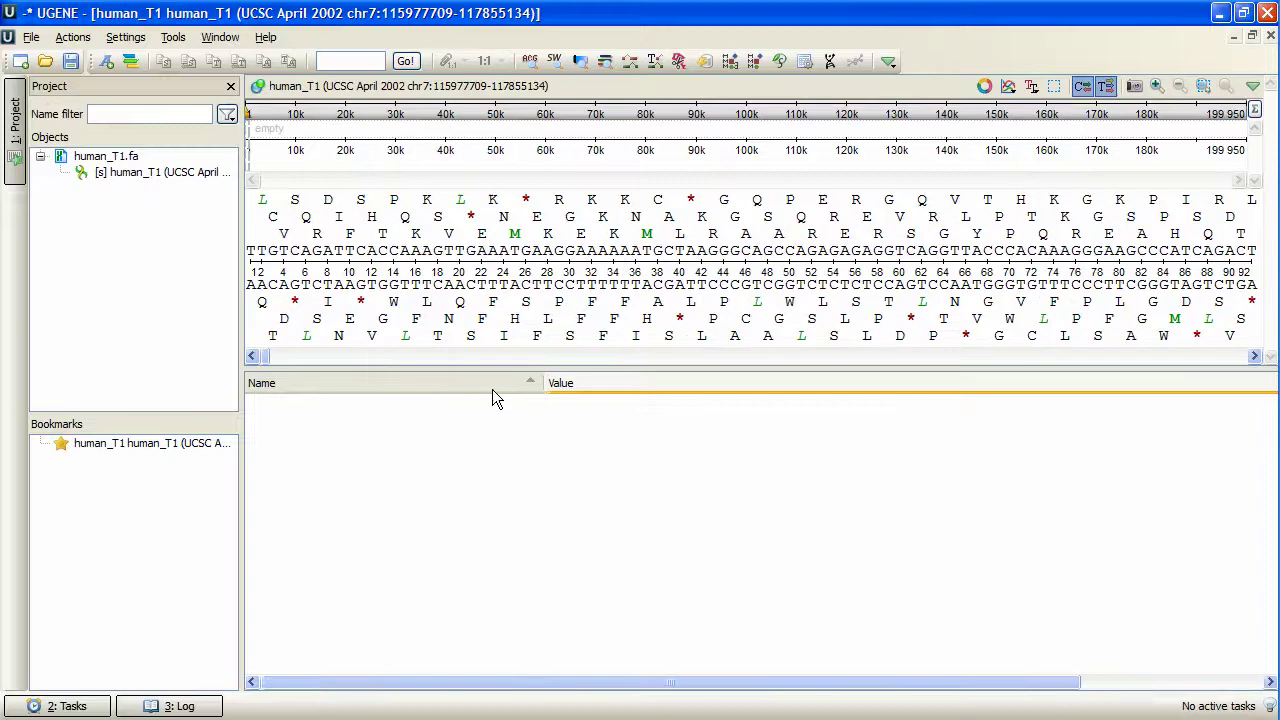
- Start a SITECON TFBS search on human_T1 using the eukaryotic irf.sitecon.gz model
{"action": "right_click", "coordinate": [441, 201]}
{"action": "mouse_move", "coordinate": [511, 346]}
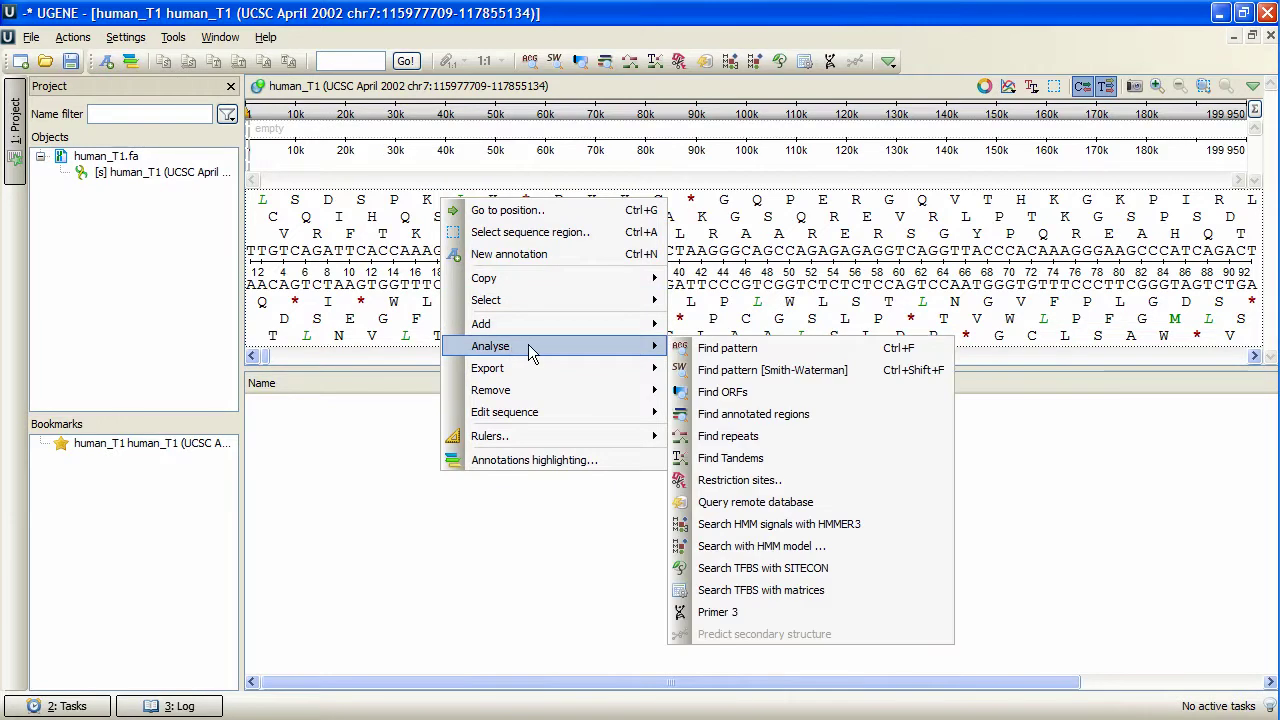
{"action": "left_click", "coordinate": [901, 572]}
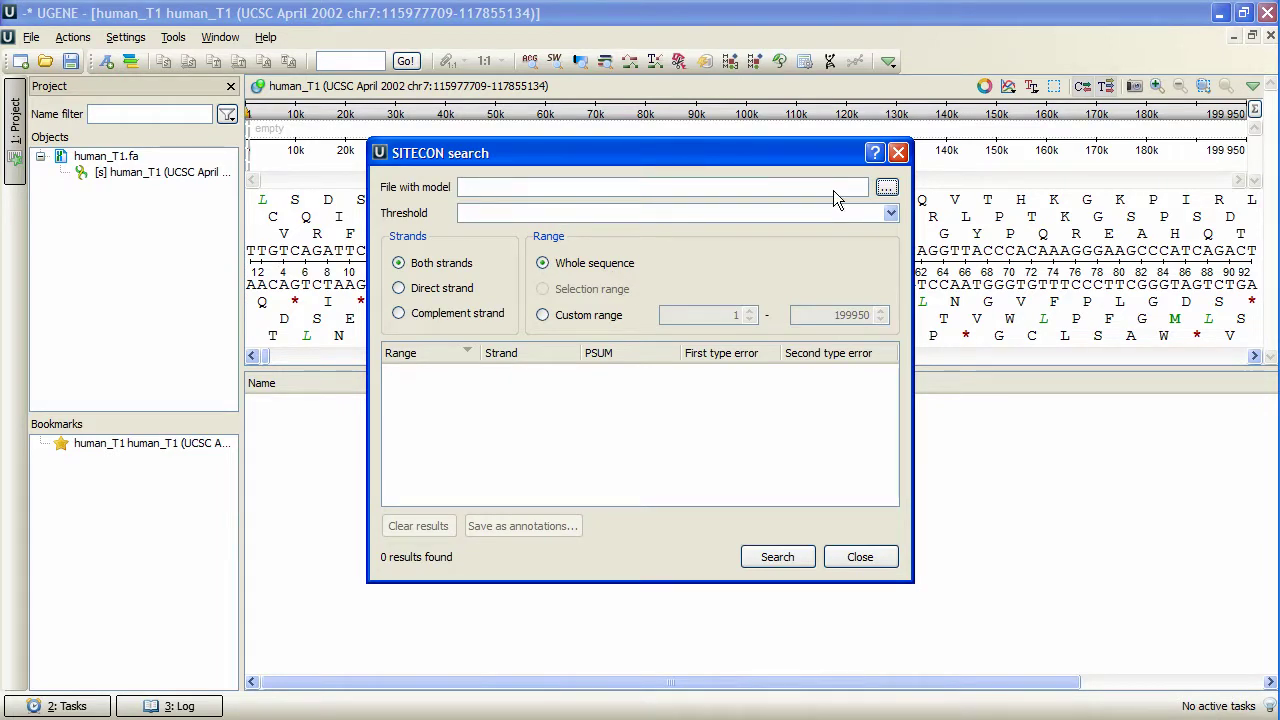
{"action": "left_click", "coordinate": [887, 188]}
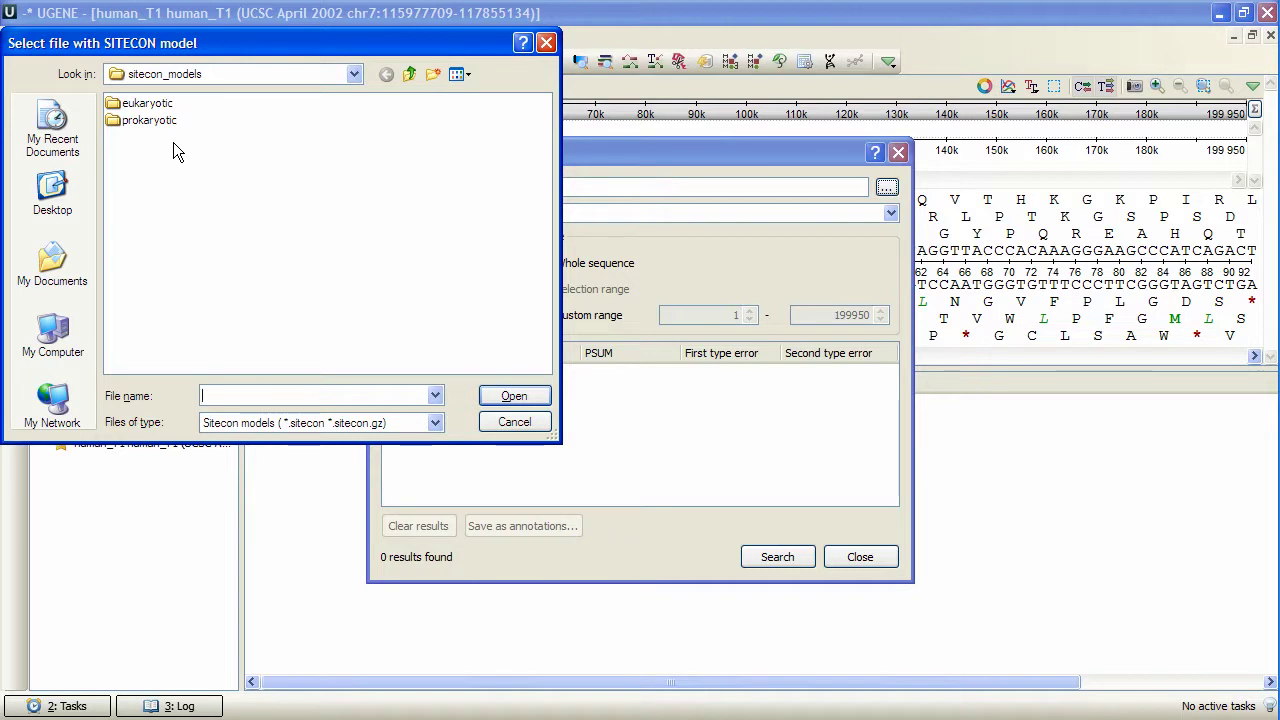
{"action": "double_click", "coordinate": [160, 104]}
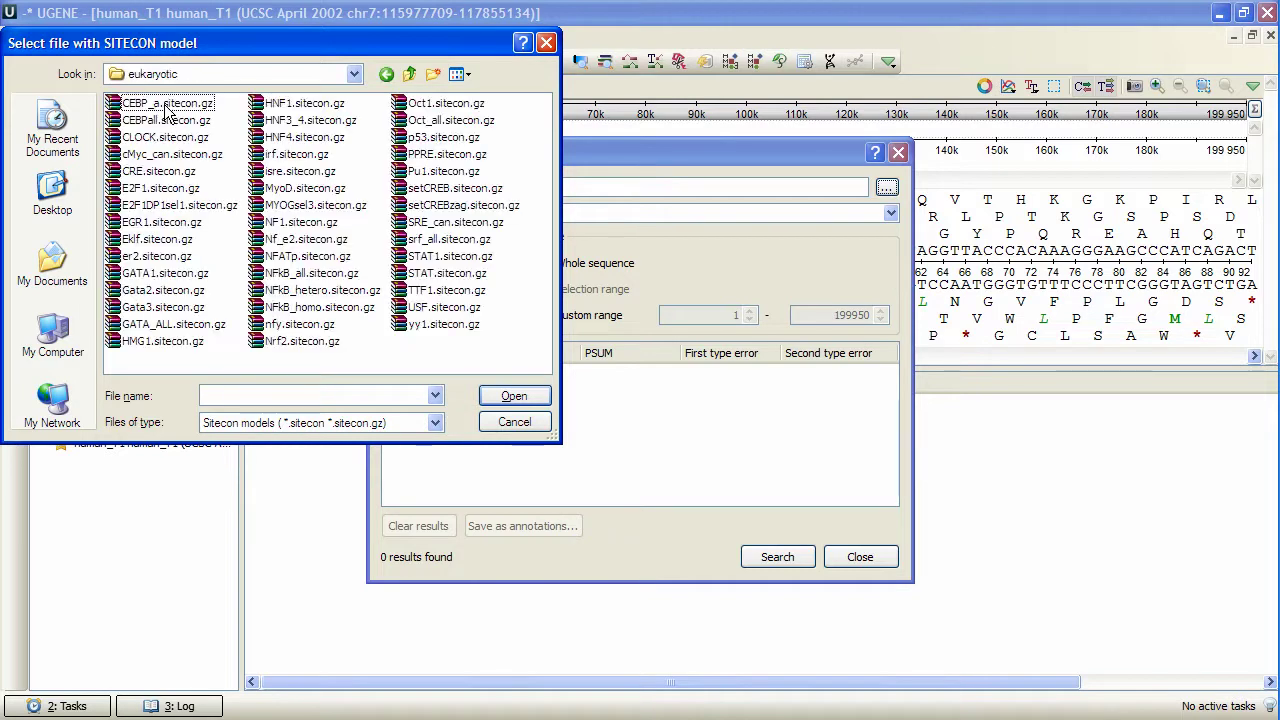
{"action": "left_click", "coordinate": [298, 155]}
{"action": "left_click", "coordinate": [510, 396]}
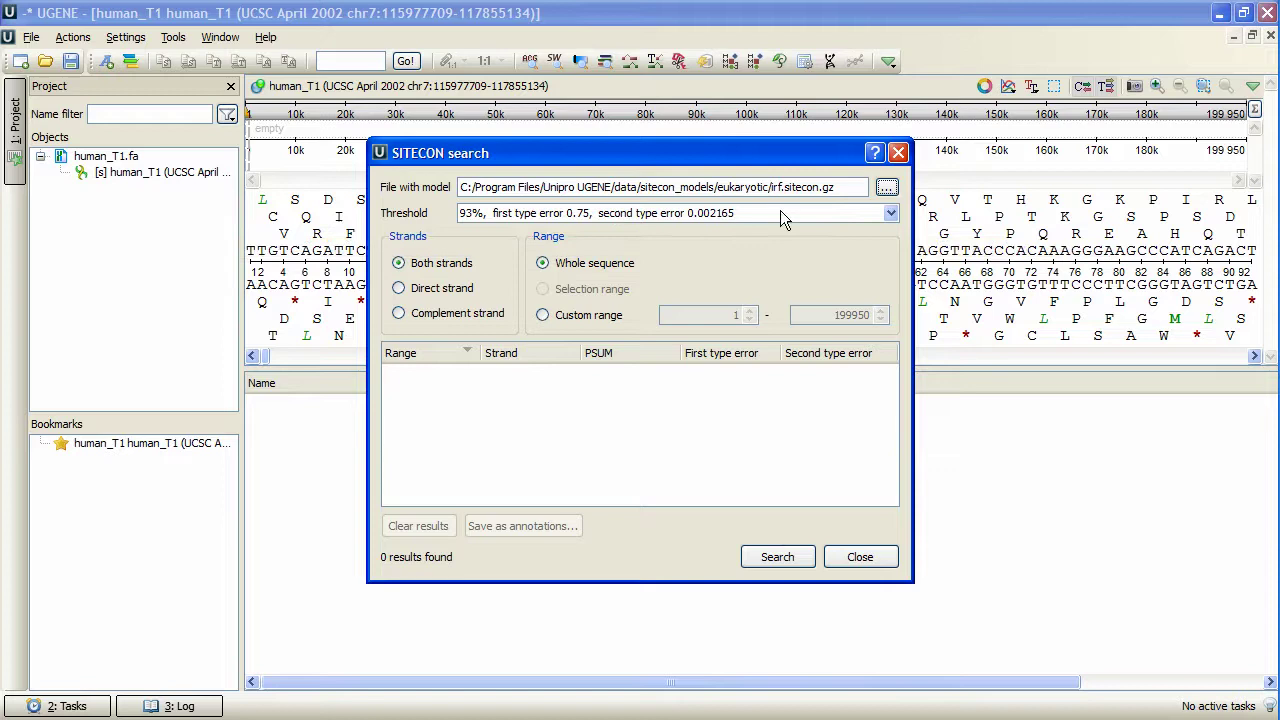
- Run the SITECON search at 93% threshold and select the 191320..191337 hit
{"action": "left_click", "coordinate": [891, 214]}
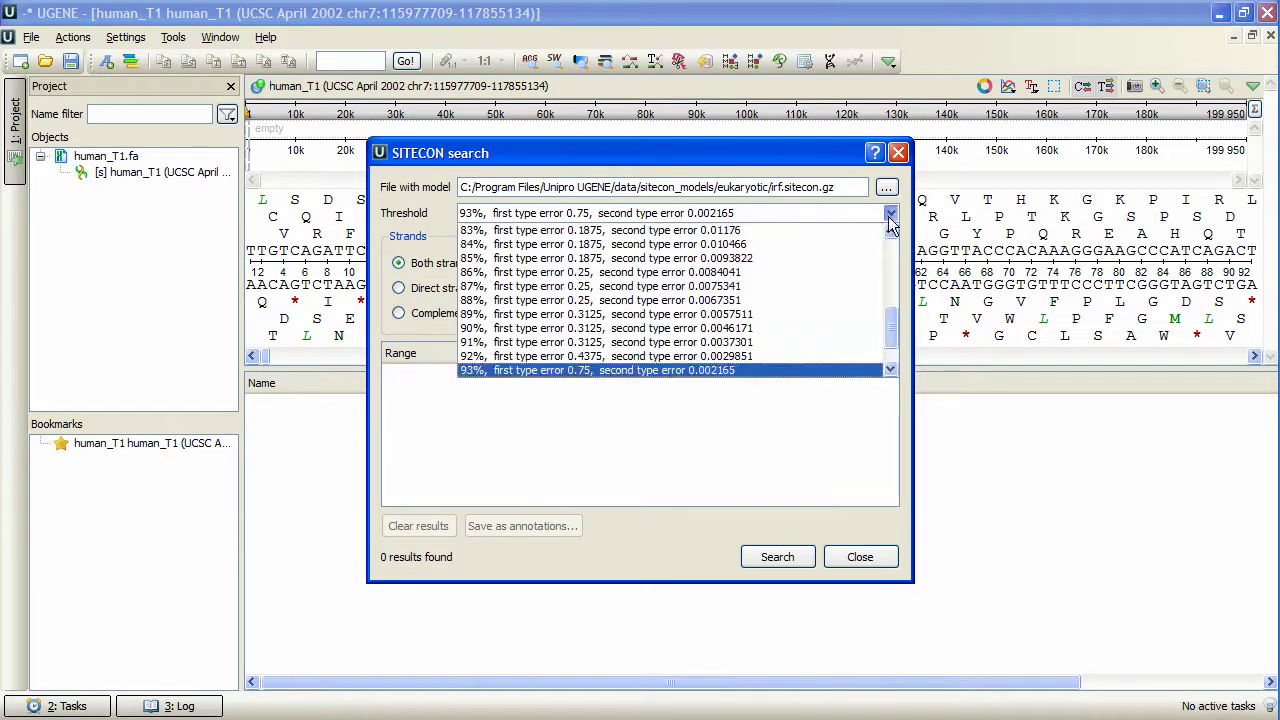
{"action": "left_click", "coordinate": [818, 370]}
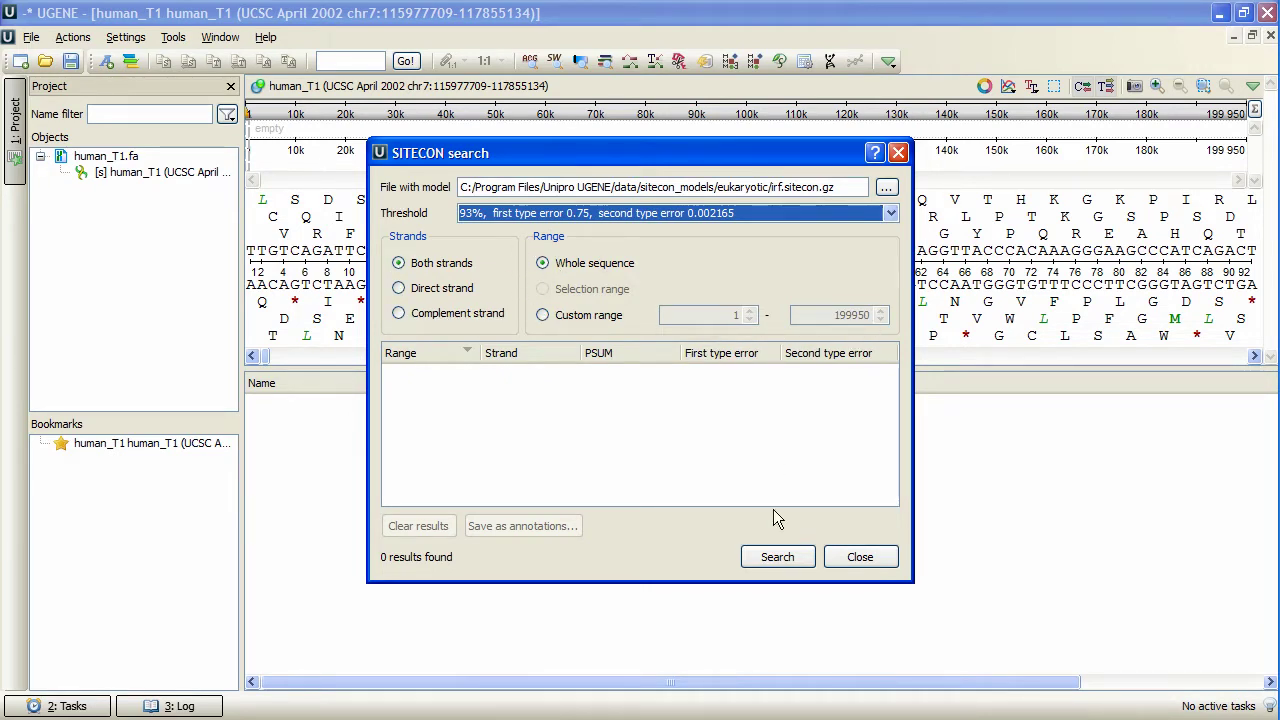
{"action": "left_click", "coordinate": [774, 557]}
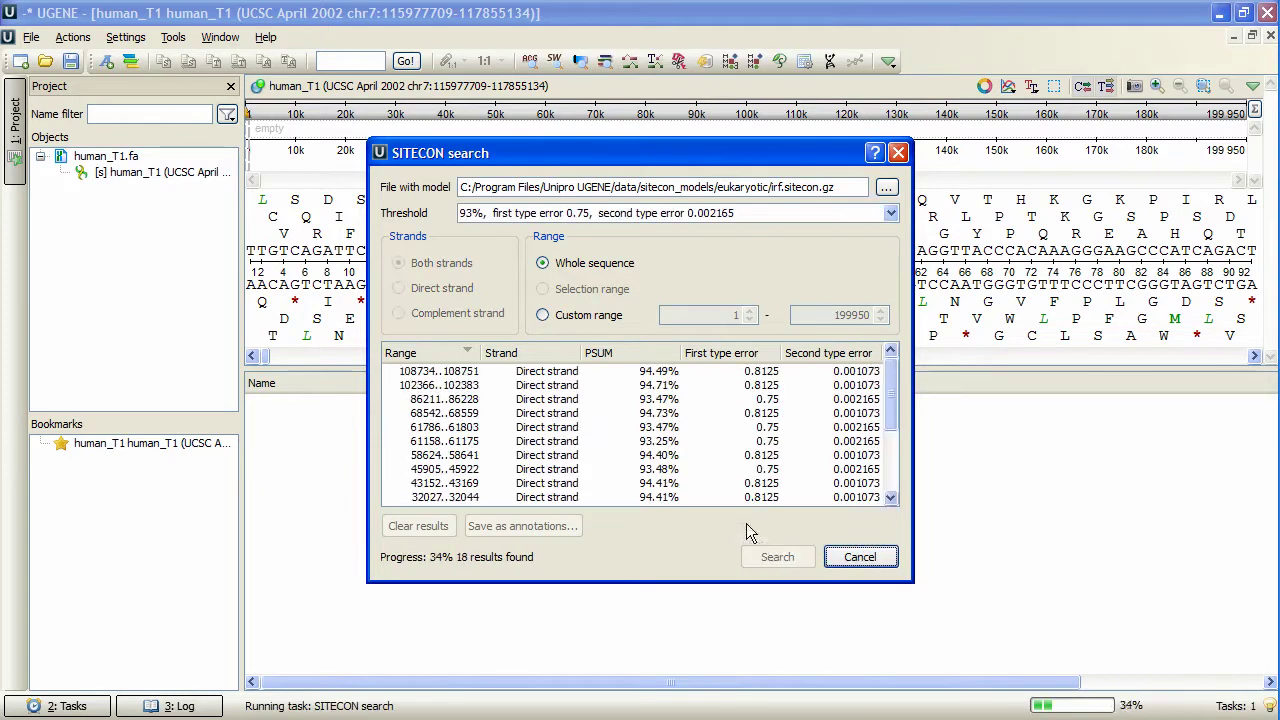
{"action": "left_click", "coordinate": [586, 372]}
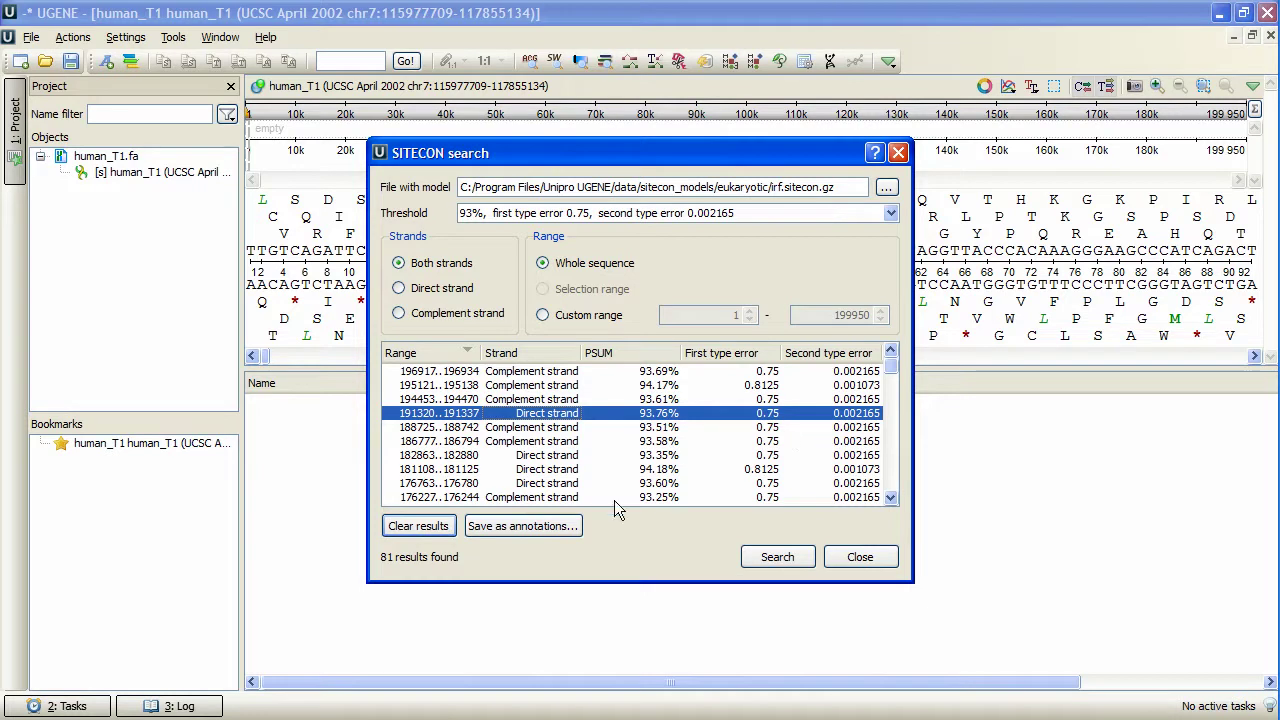
- Save the hits as 'tbfs' annotations in group 'tbfs_sitecon', then close the search
{"action": "left_click", "coordinate": [516, 527]}
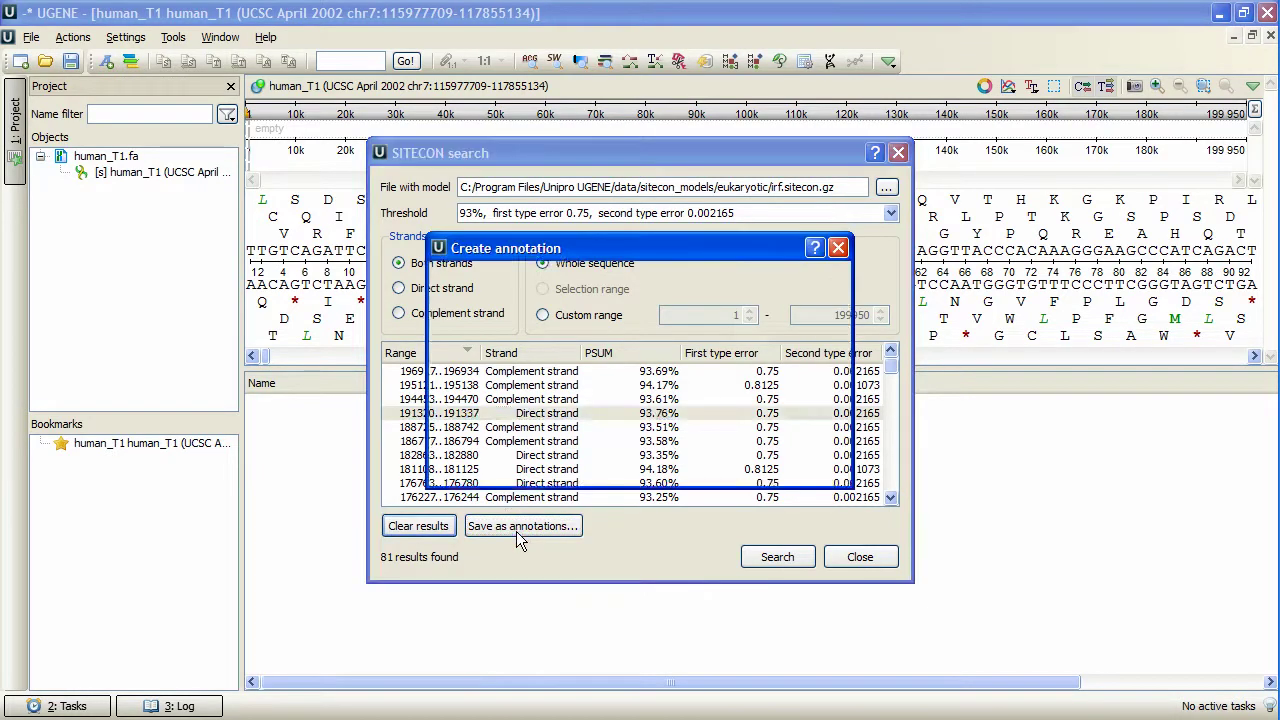
{"action": "key", "text": "shift+Tab"}
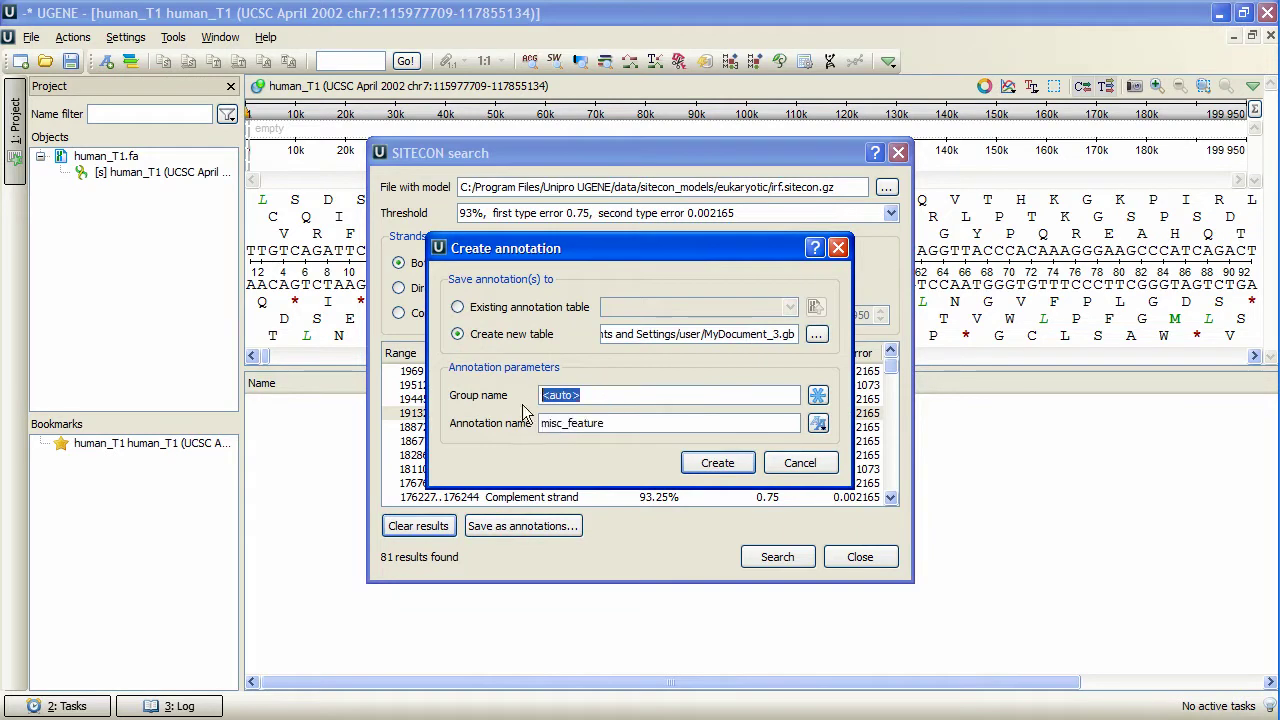
{"action": "type", "text": "tbfs_sitecon"}
{"action": "key", "text": "Tab"}
{"action": "type", "text": "tbfs"}
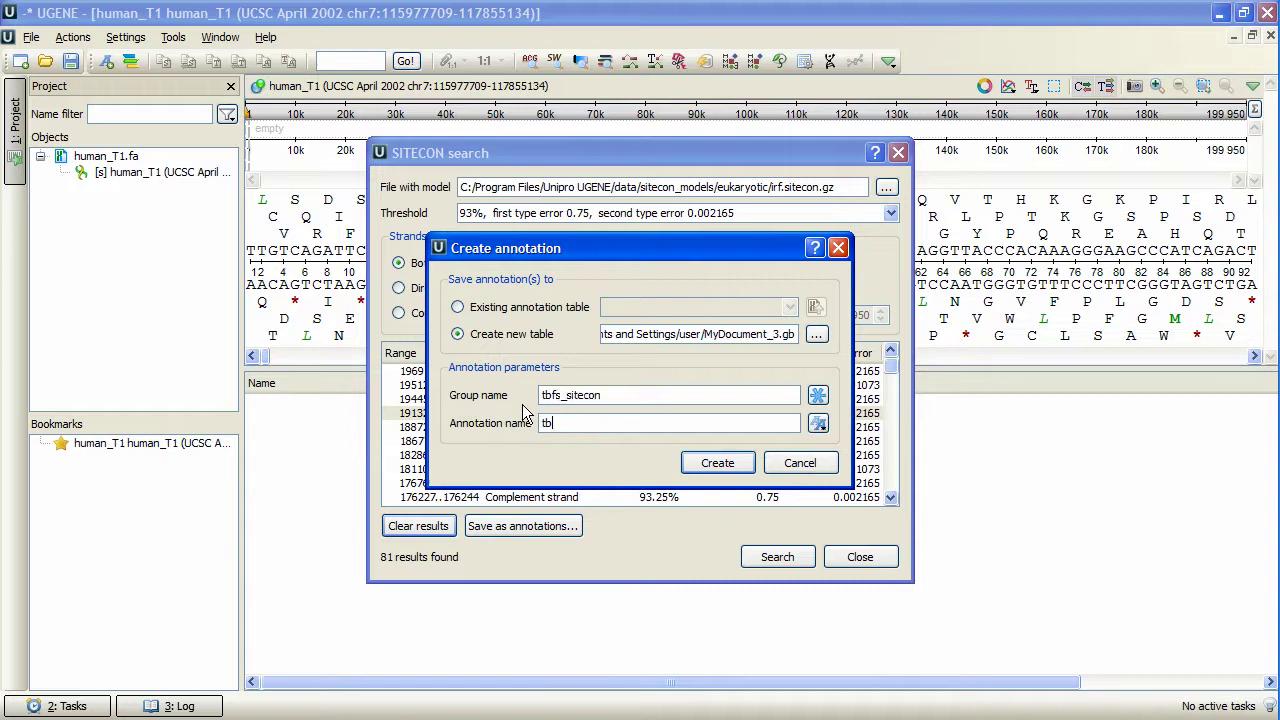
{"action": "left_click", "coordinate": [688, 463]}
{"action": "left_click", "coordinate": [850, 557]}
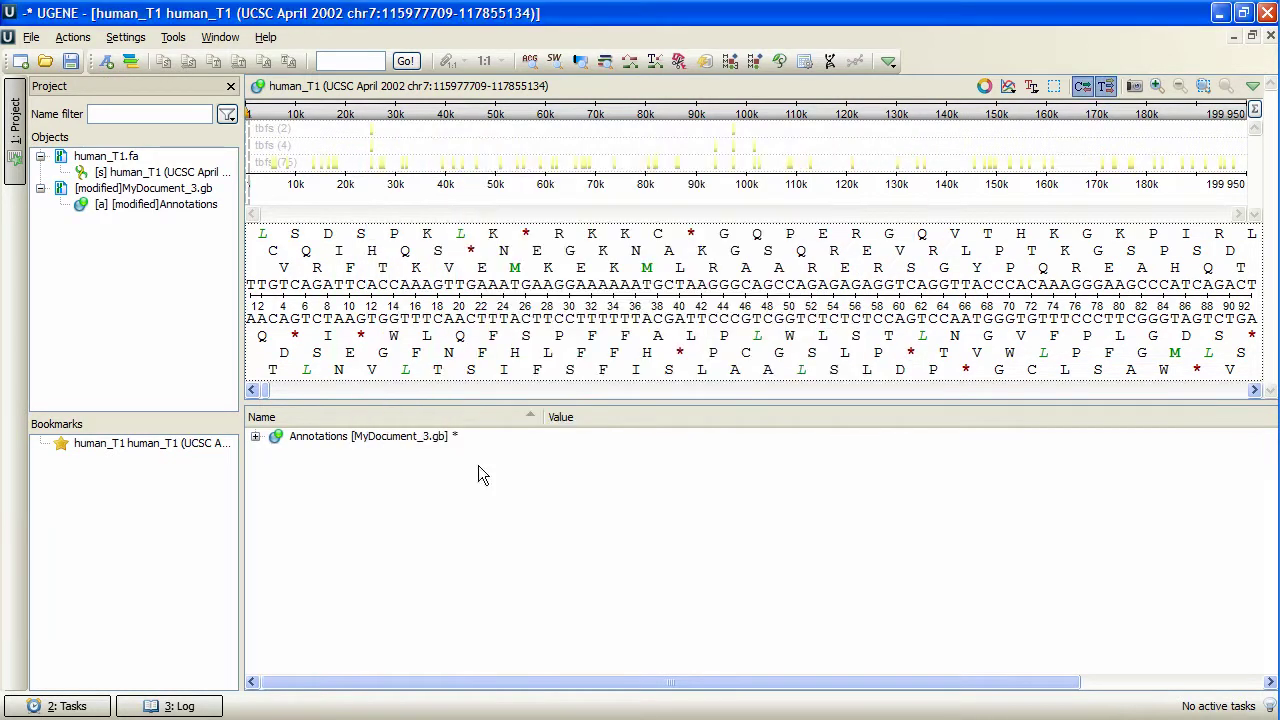
- Expand the tbfs_sitecon group and show the third tbfs site's qualifiers
{"action": "left_click", "coordinate": [256, 437]}
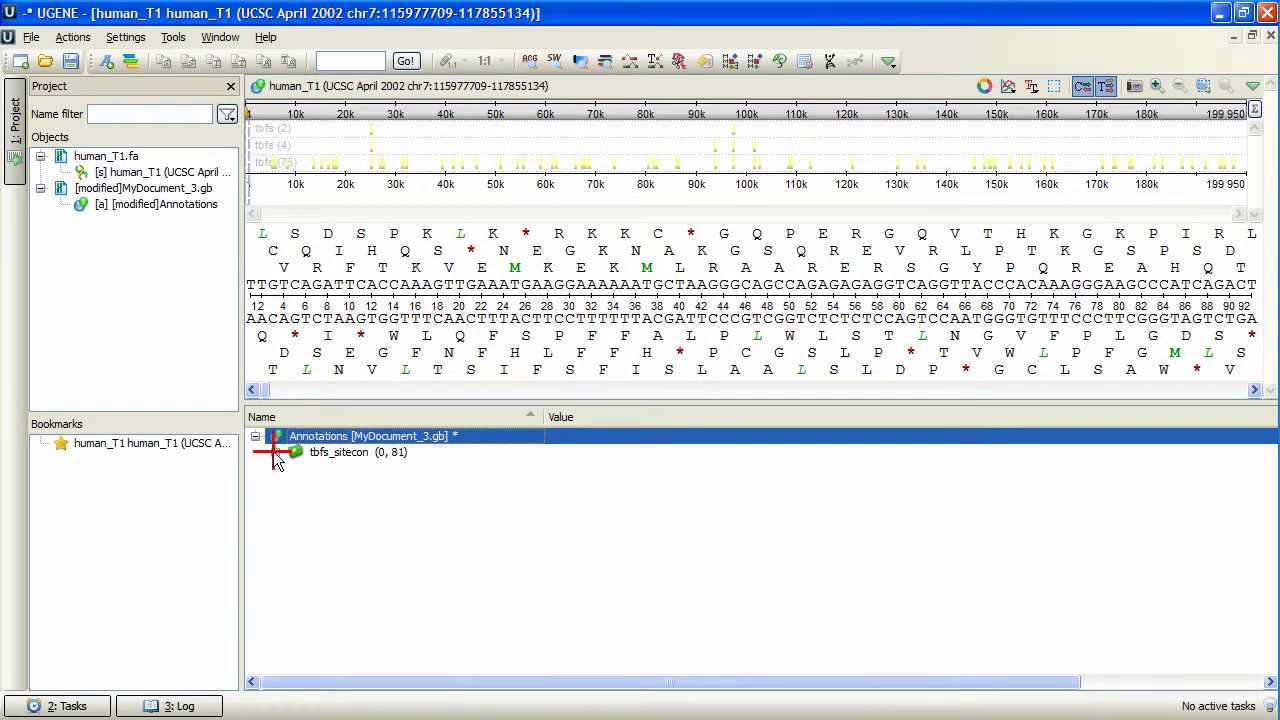
{"action": "left_click", "coordinate": [276, 452]}
{"action": "left_click", "coordinate": [337, 502]}
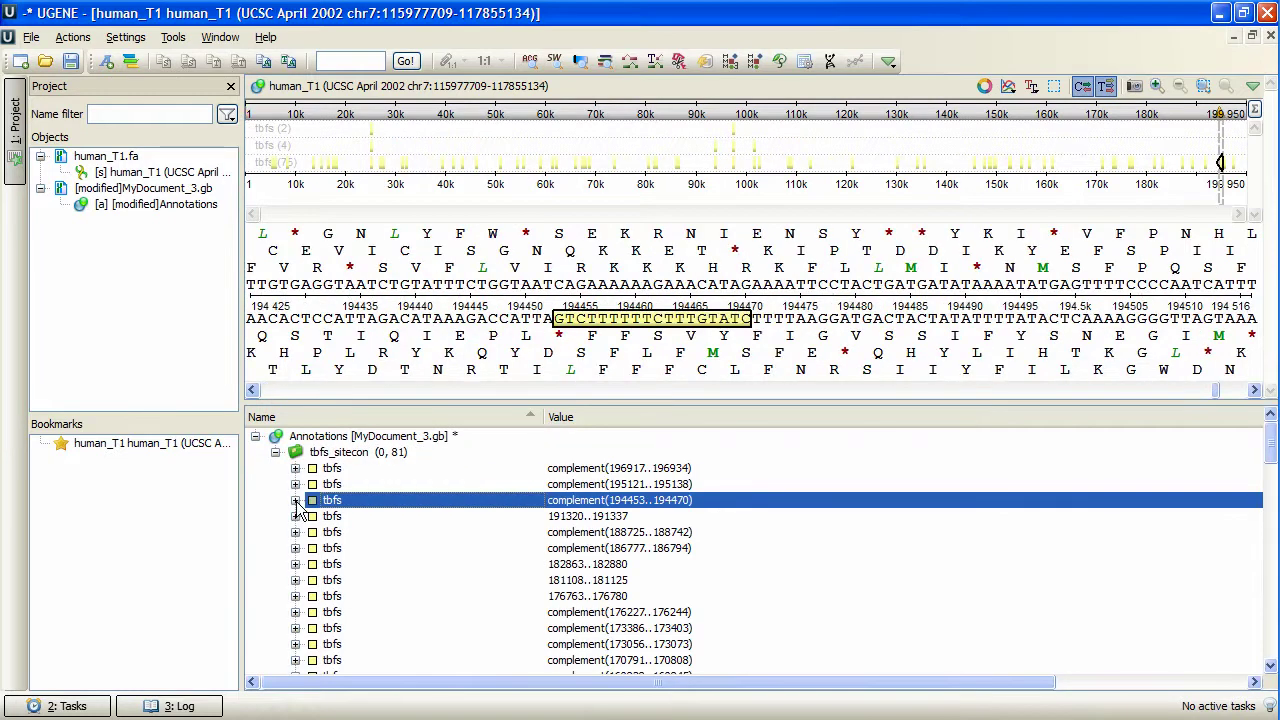
{"action": "left_click", "coordinate": [295, 500]}
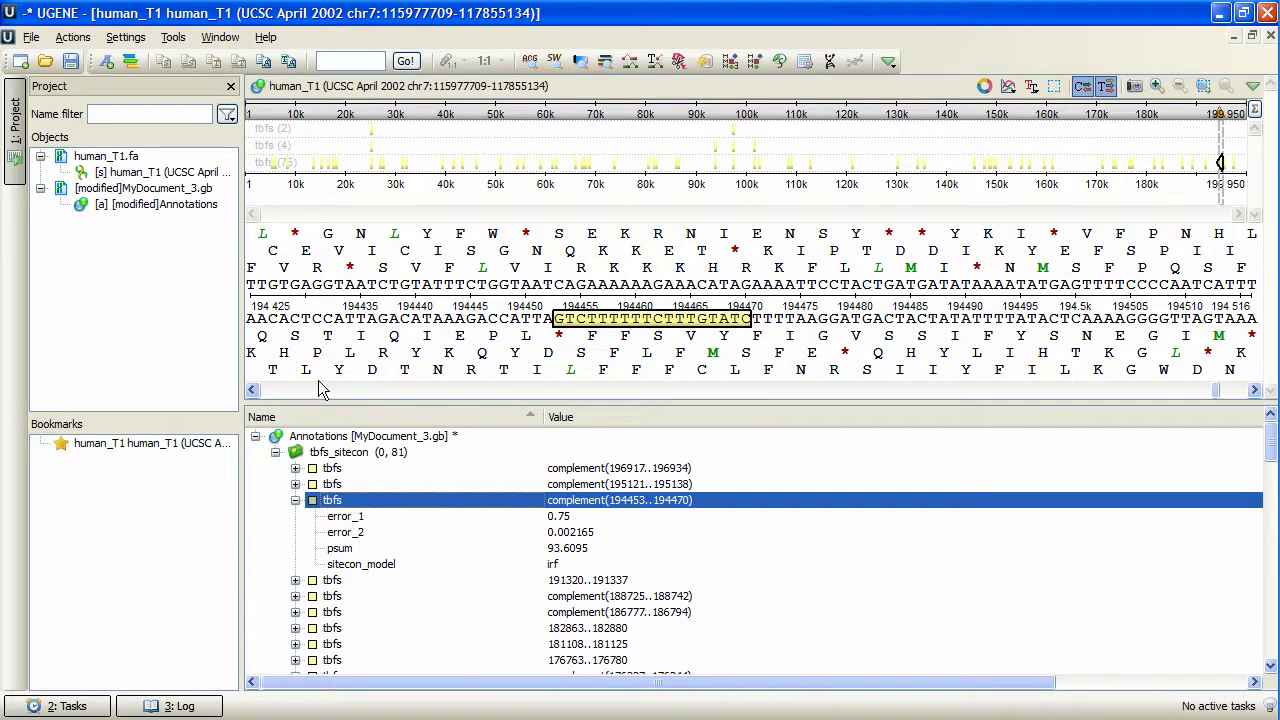
- Start building a new SITECON model with CLUSTALW/TBFS.aln as the input alignment
{"action": "left_click", "coordinate": [178, 40]}
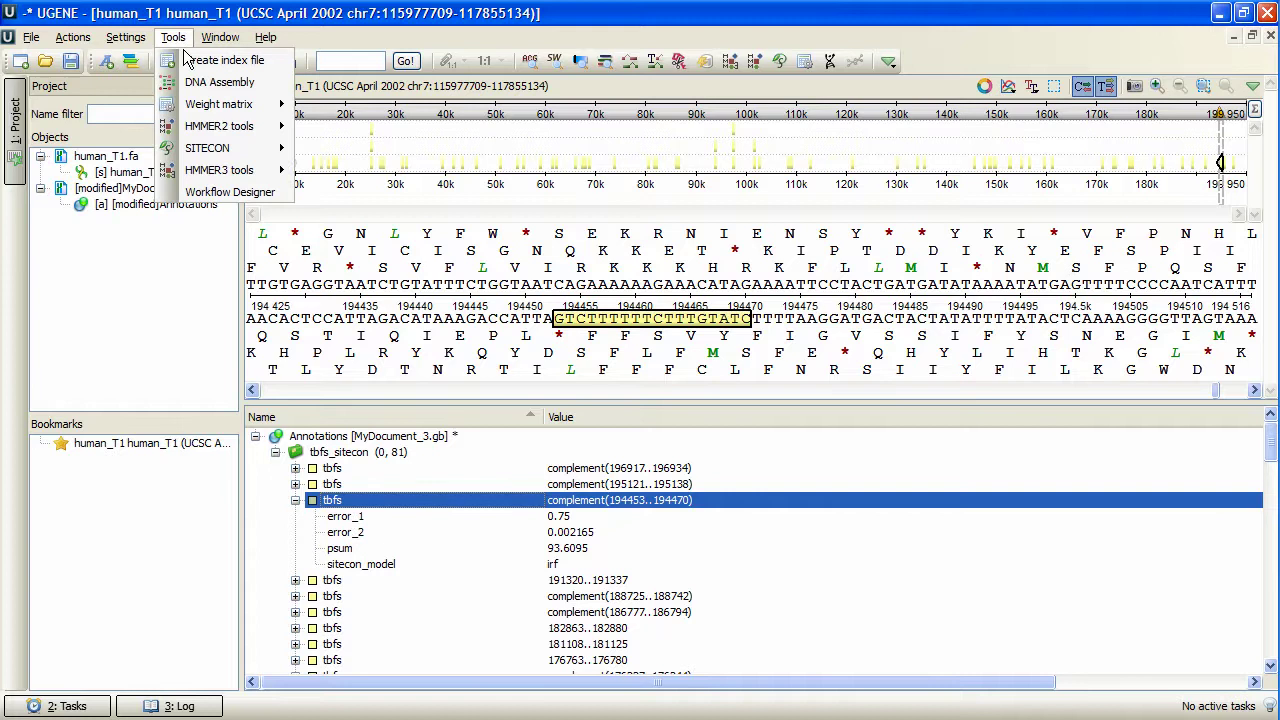
{"action": "mouse_move", "coordinate": [226, 150]}
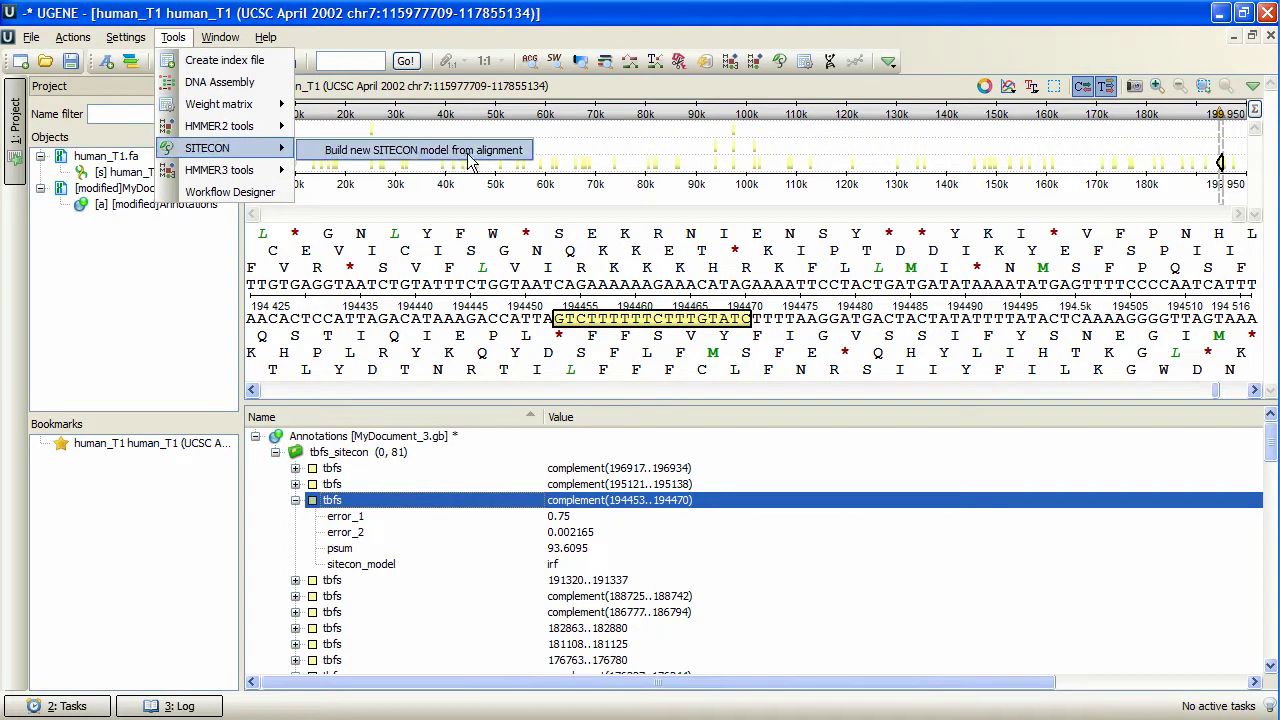
{"action": "left_click", "coordinate": [516, 152]}
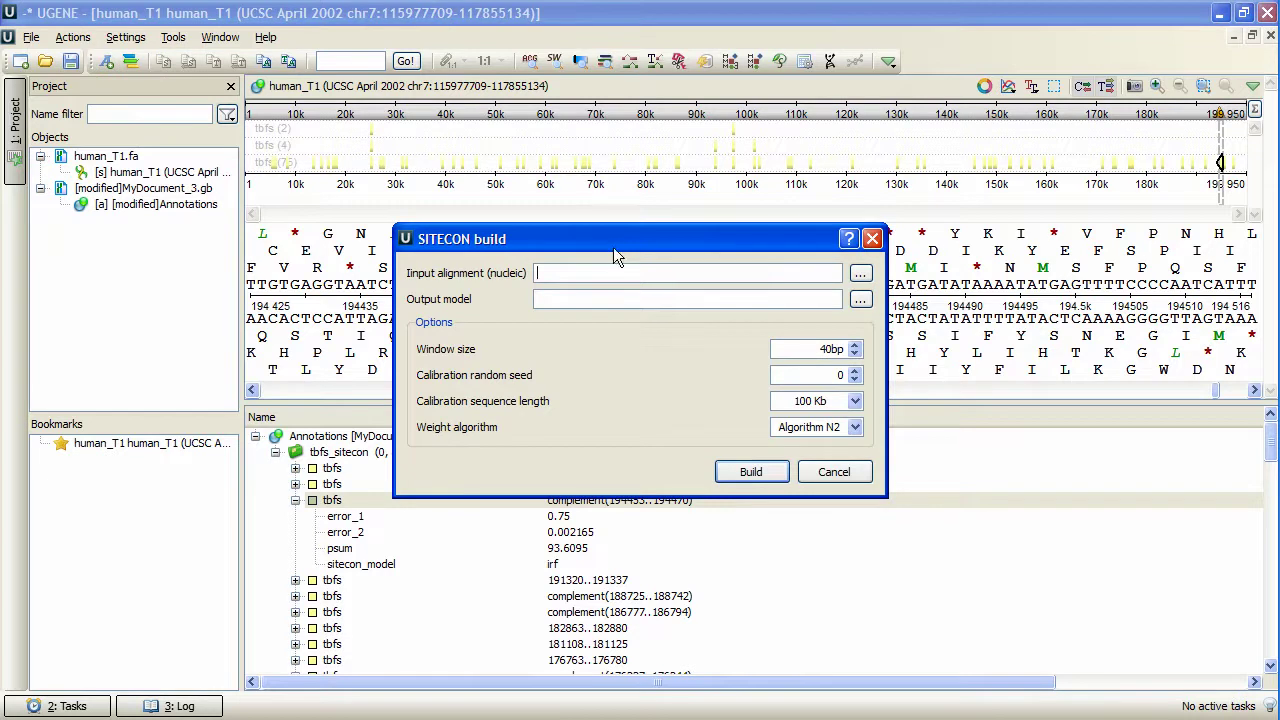
{"action": "left_click", "coordinate": [858, 278]}
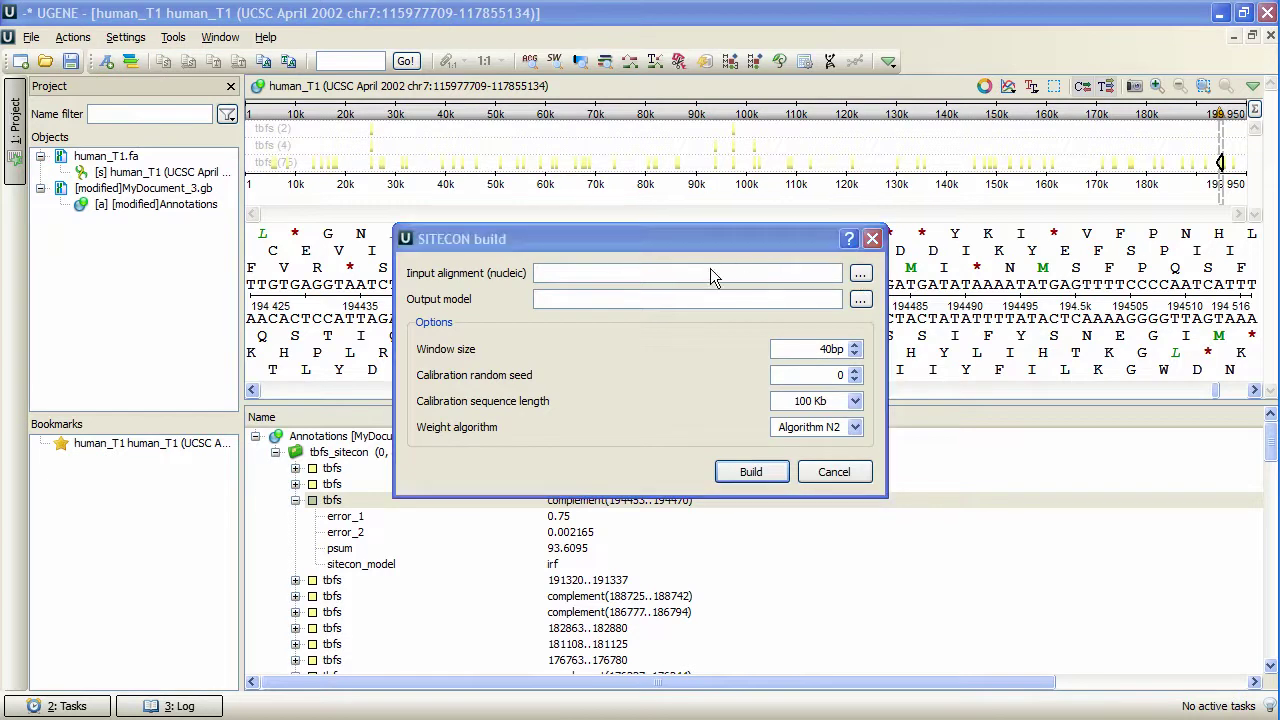
{"action": "left_click", "coordinate": [409, 75]}
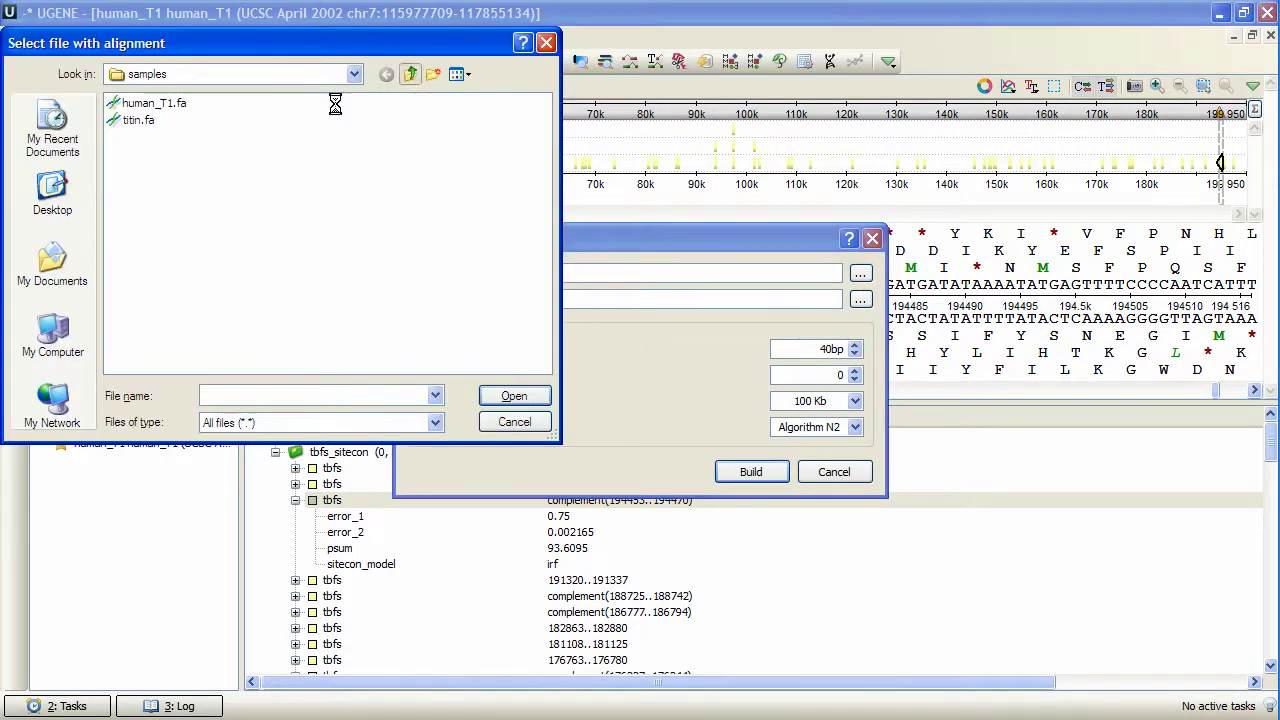
{"action": "double_click", "coordinate": [170, 122]}
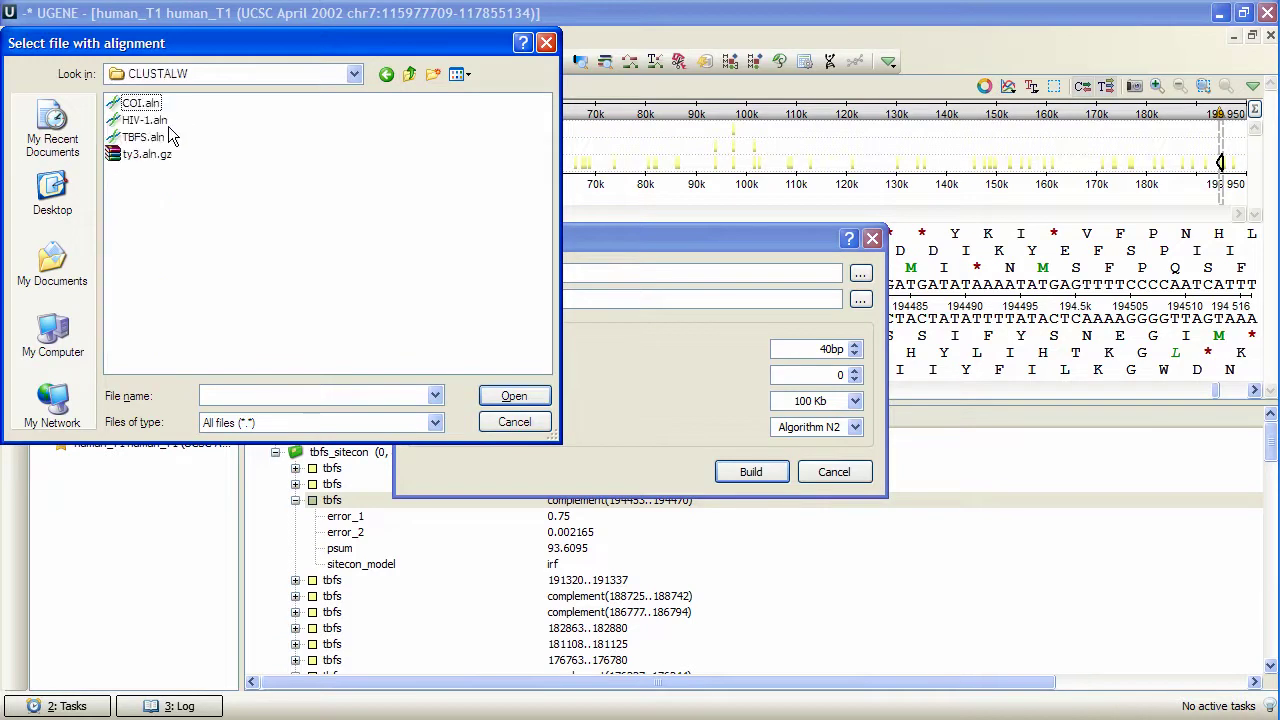
{"action": "left_click", "coordinate": [148, 137]}
{"action": "left_click", "coordinate": [514, 396]}
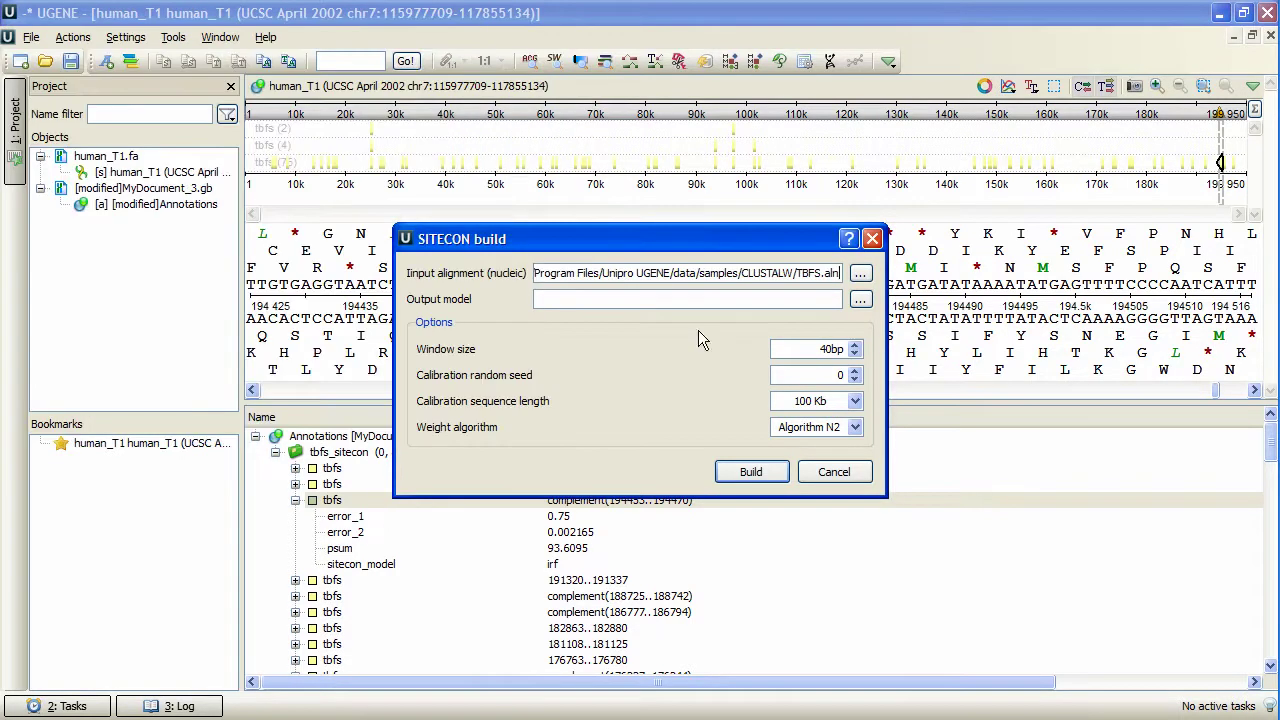
- Set the output model to tbfs_sample in the sitecon_models folder
{"action": "left_click", "coordinate": [861, 301]}
{"action": "left_click", "coordinate": [409, 74]}
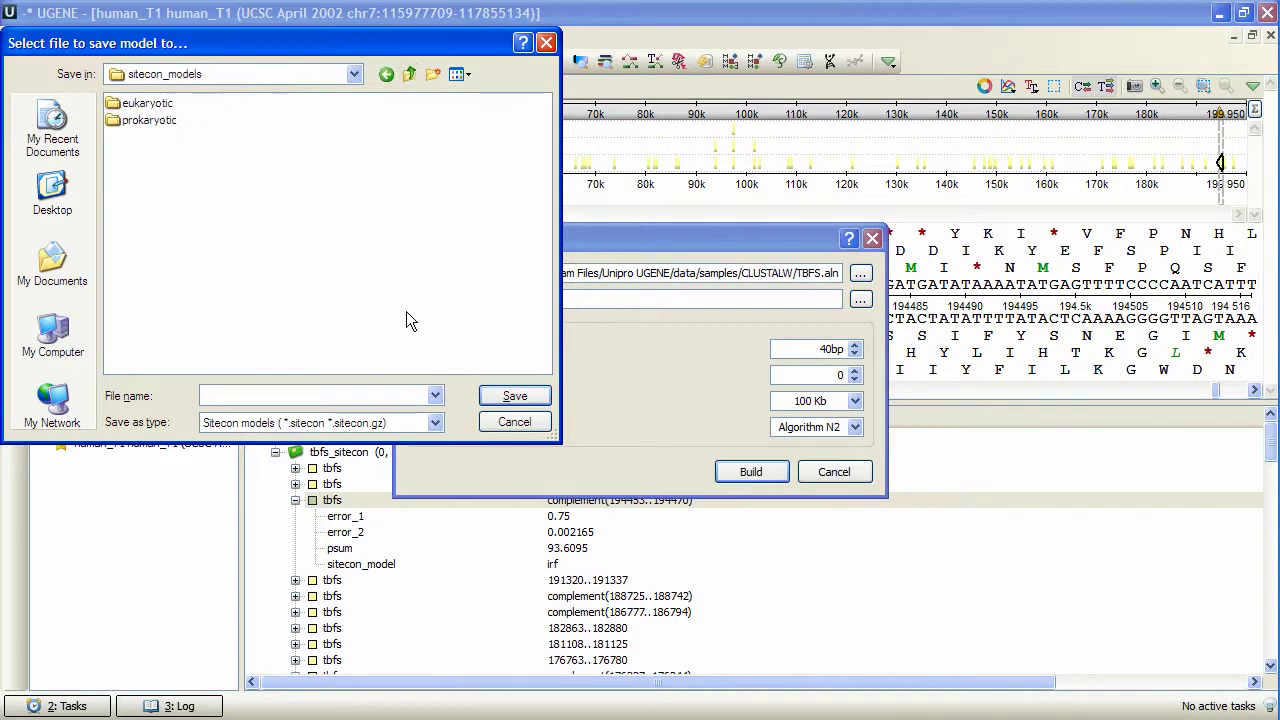
{"action": "type", "text": "tbfs_sample"}
{"action": "left_click", "coordinate": [503, 395]}
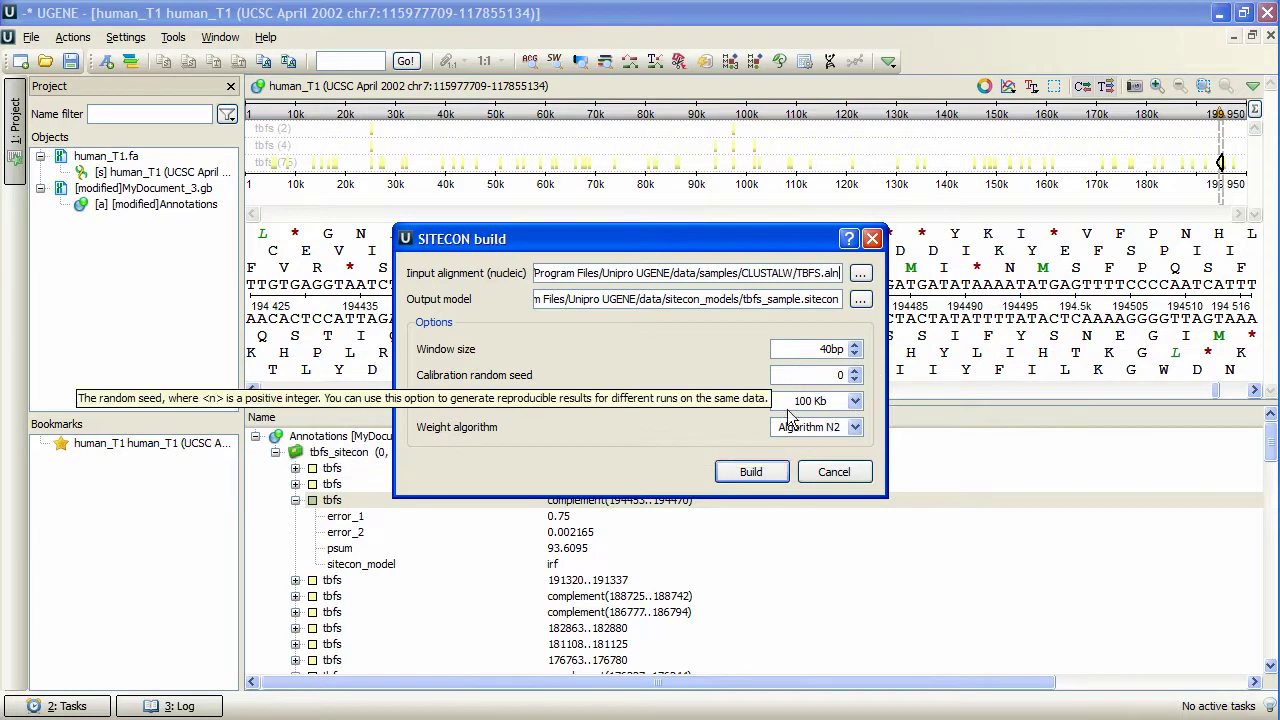
- Build the tbfs_sample SITECON model from TBFS.aln
{"action": "left_click", "coordinate": [754, 474]}
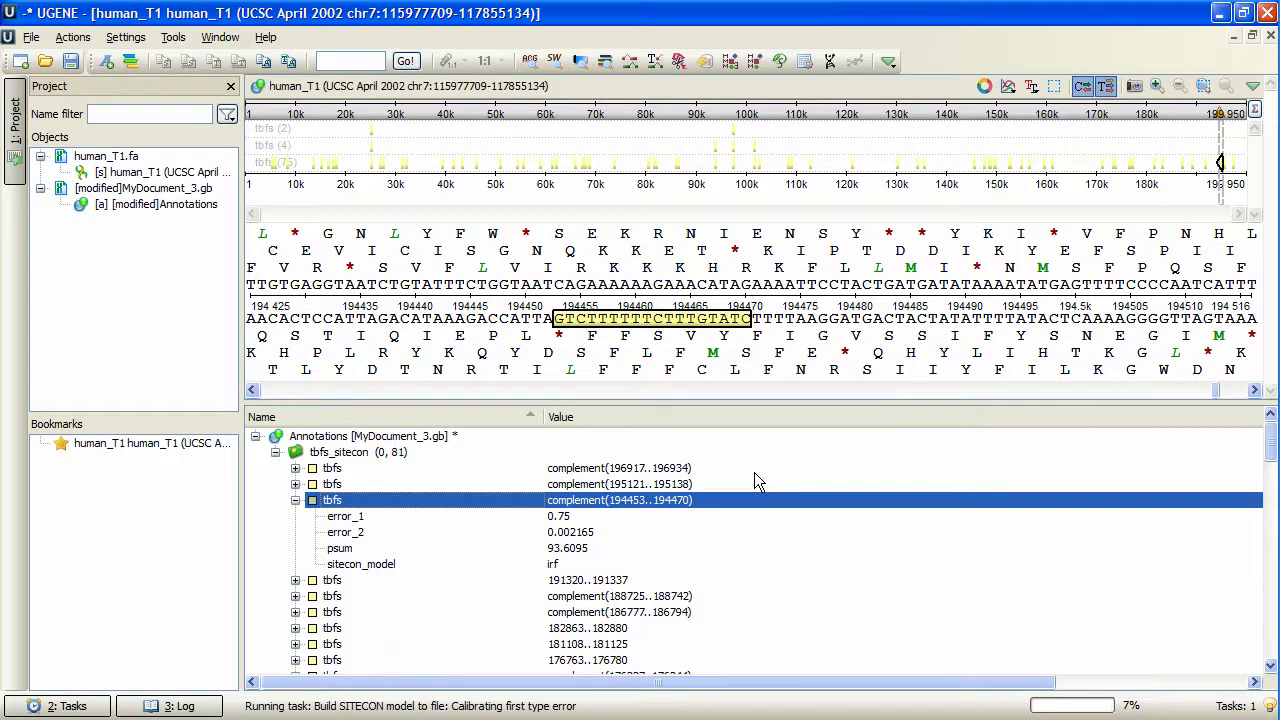